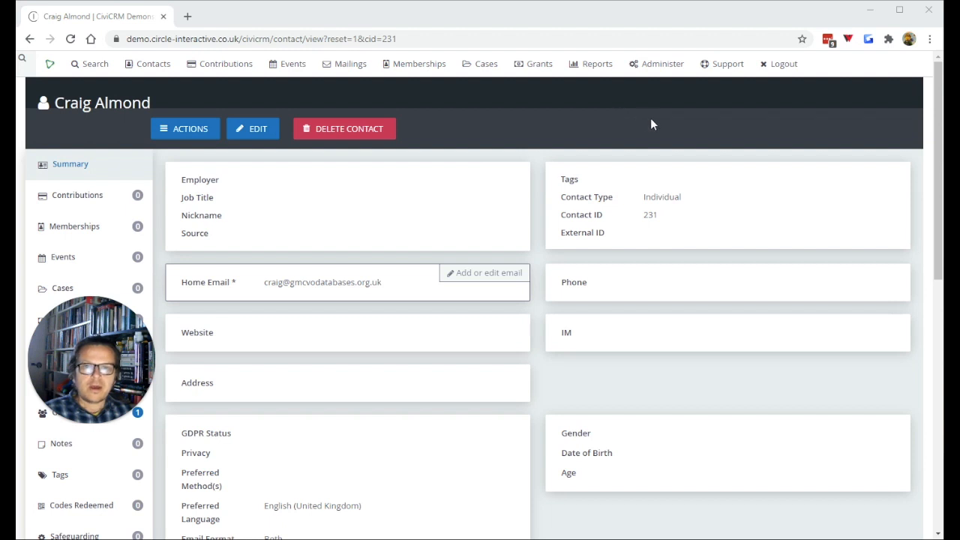
- Review the contact's summary page down to the Constituent Information and Gift Aid Declaration sections
mouse_move(658, 70)
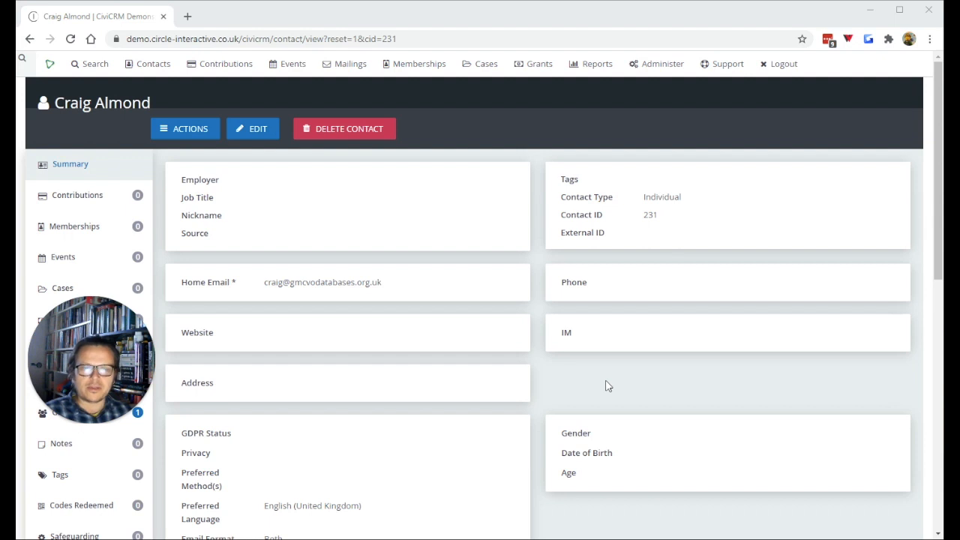
scroll(609, 386, down, 1)
scroll(609, 386, down, 2)
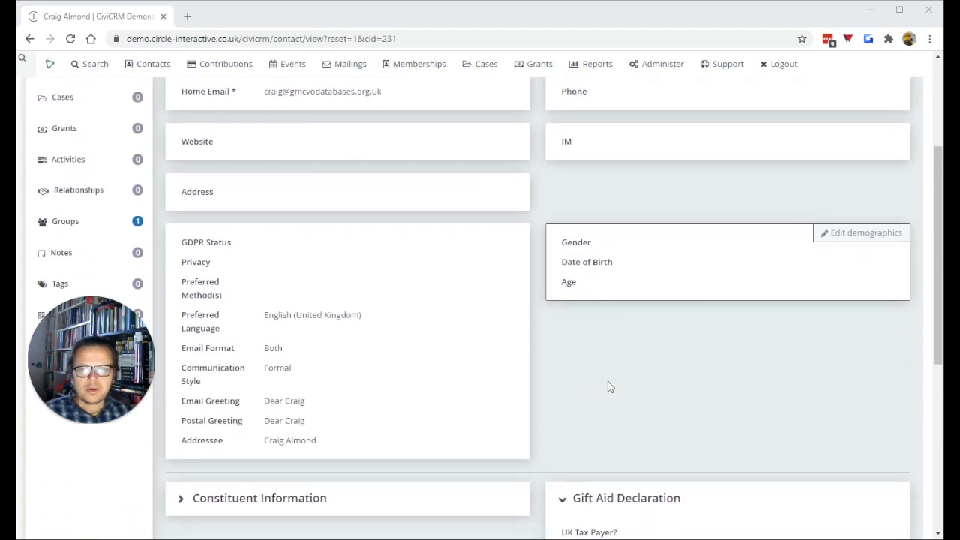
scroll(610, 386, down, 2)
scroll(594, 368, down, 1)
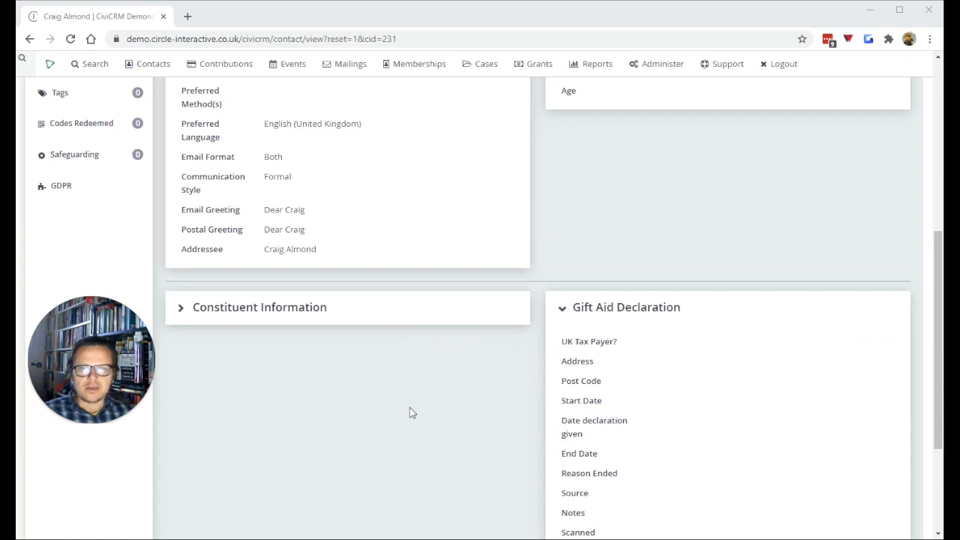
scroll(410, 408, up, 1)
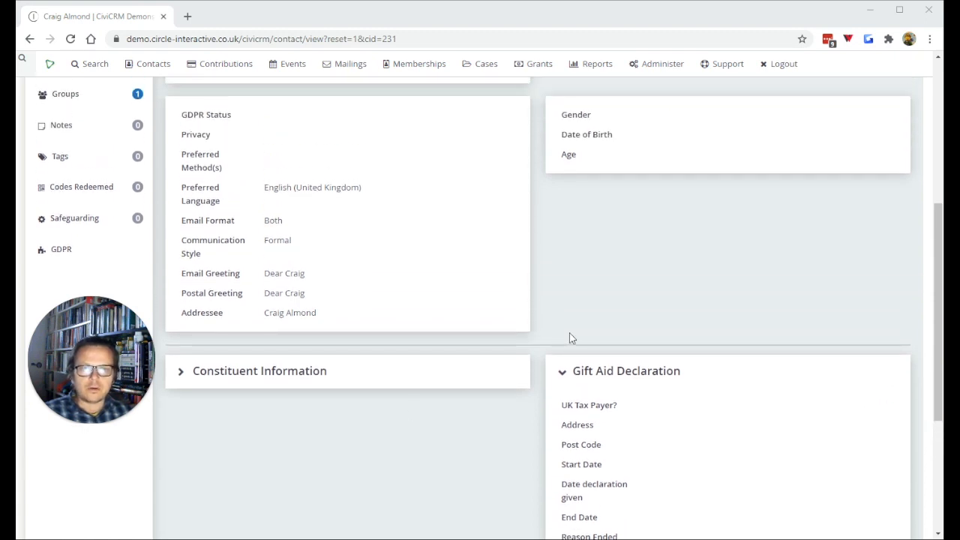
scroll(569, 337, up, 5)
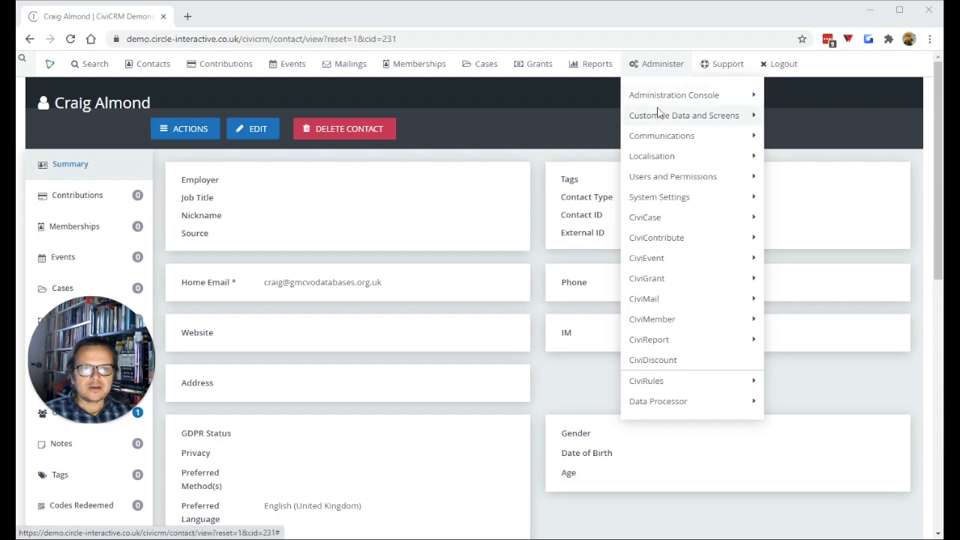
- Browse the custom data sets in the administration area and open the custom fields of the Further Contact Info set
mouse_move(659, 117)
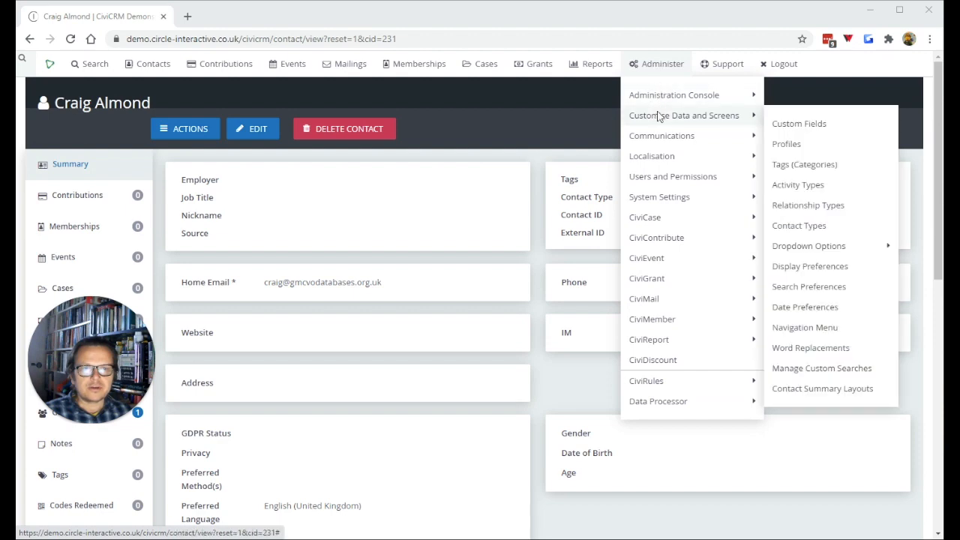
click(818, 123)
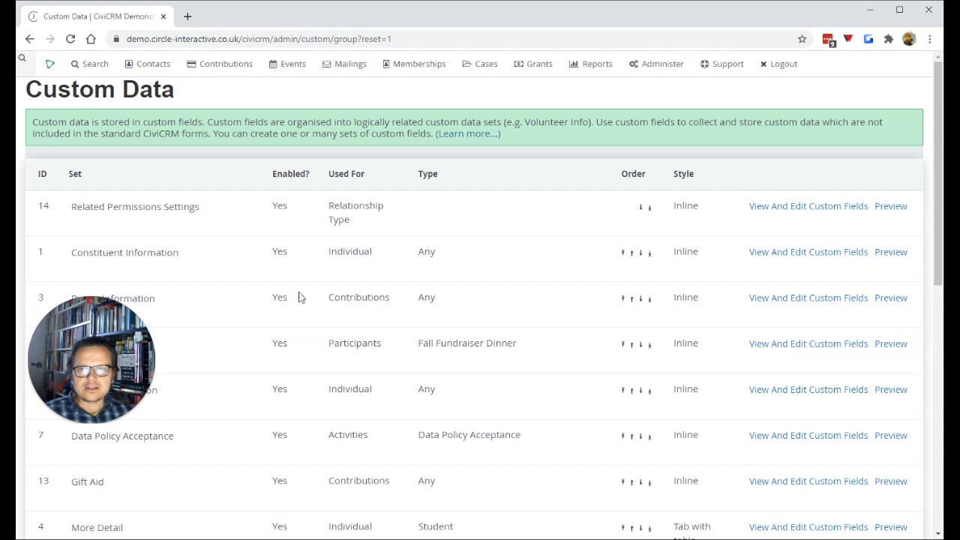
scroll(223, 302, down, 2)
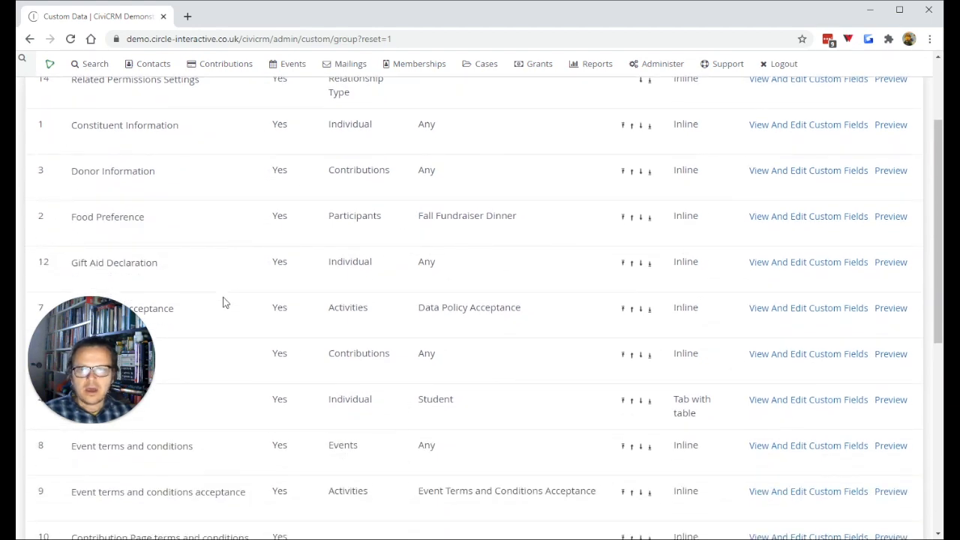
scroll(222, 303, down, 2)
scroll(225, 302, up, 3)
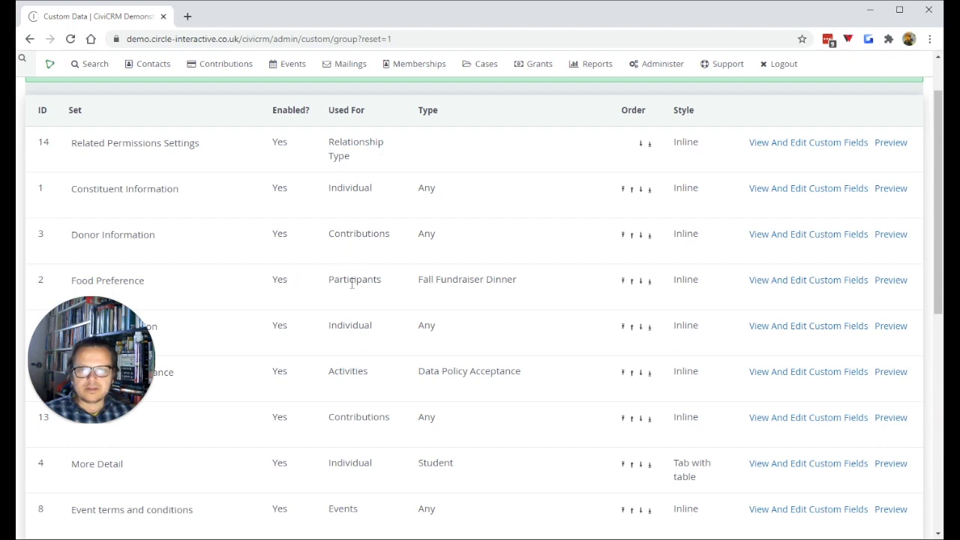
scroll(379, 403, down, 6)
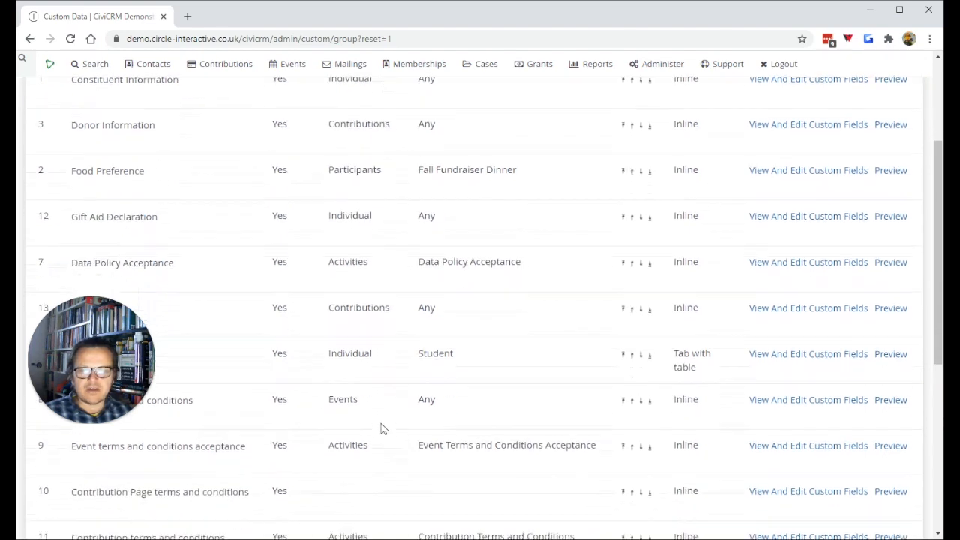
scroll(385, 395, up, 1)
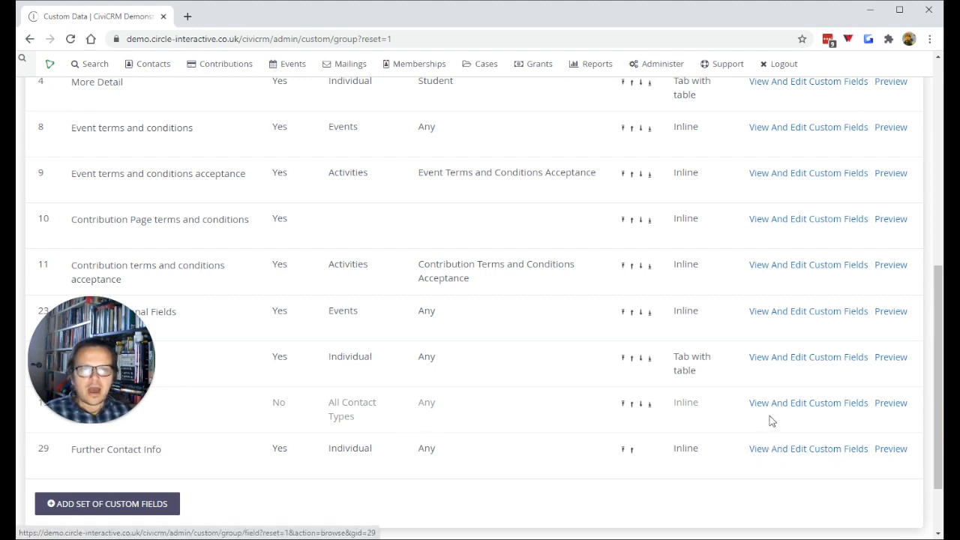
scroll(774, 387, up, 3)
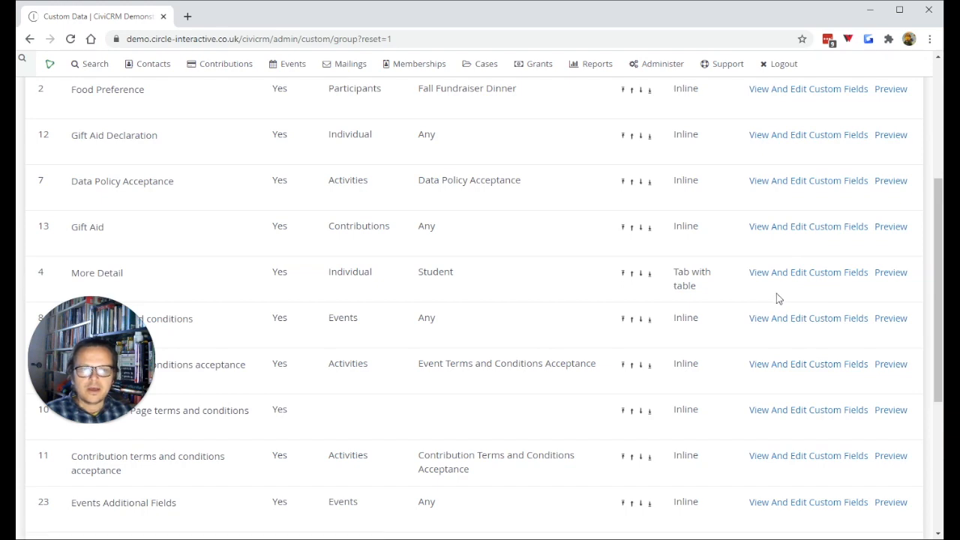
scroll(776, 295, down, 5)
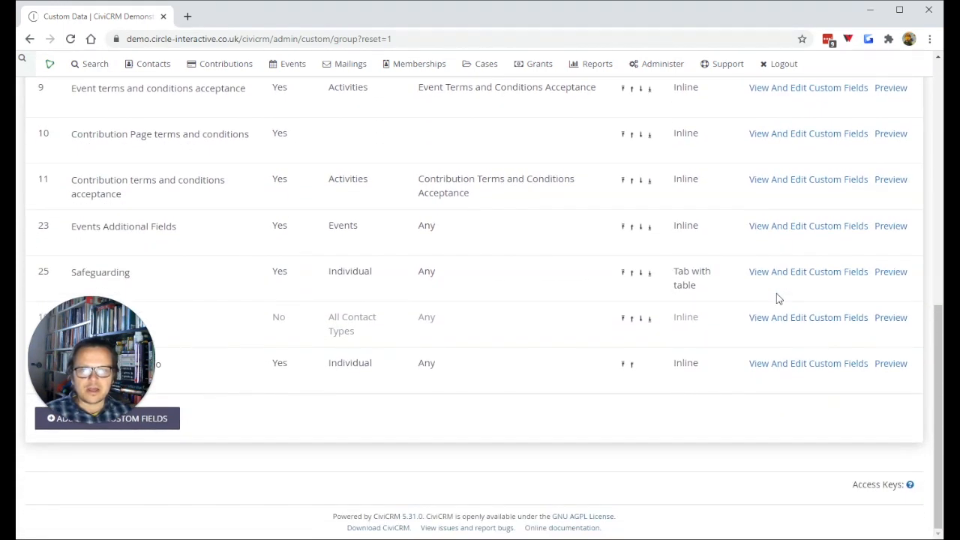
scroll(776, 298, up, 1)
click(825, 432)
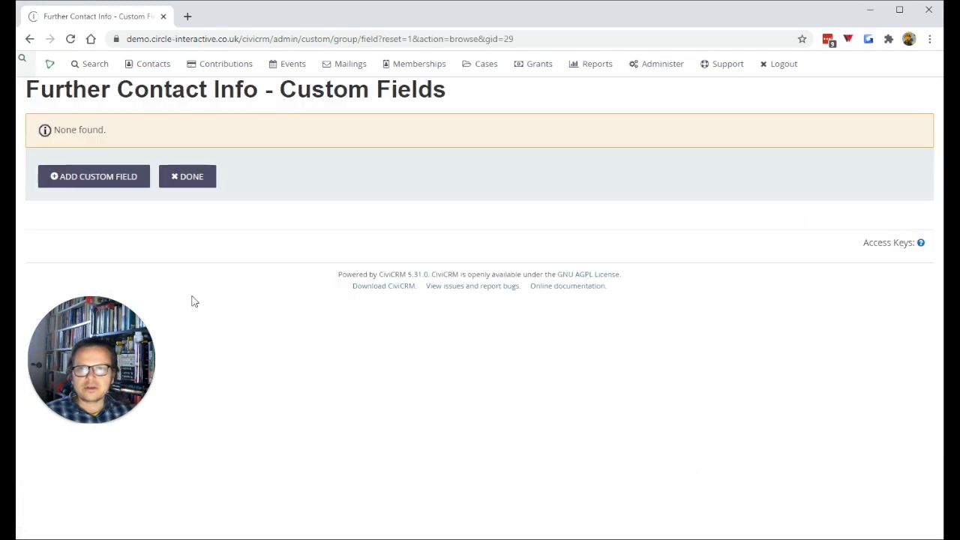
- Add a new custom field with the label "What is your favourite TV Programme"
click(105, 180)
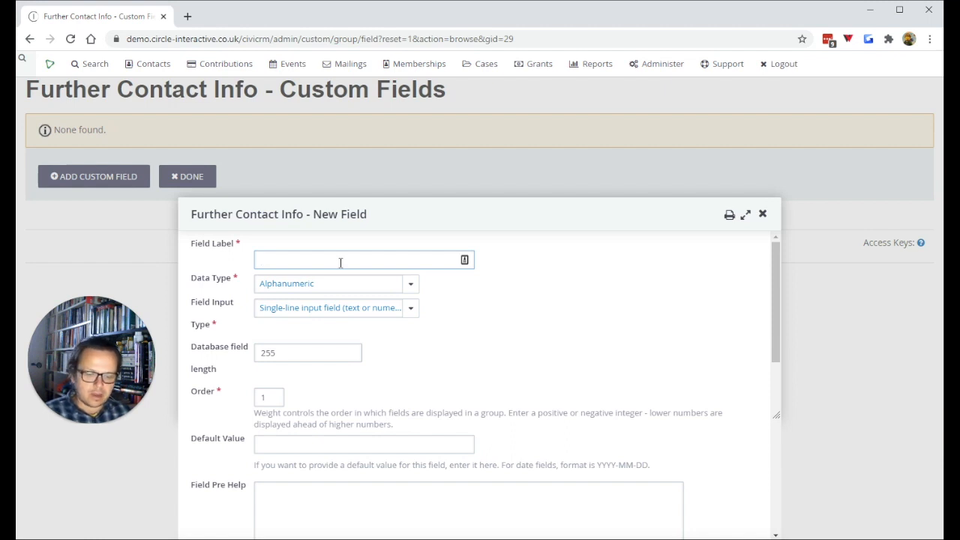
text(What is your )
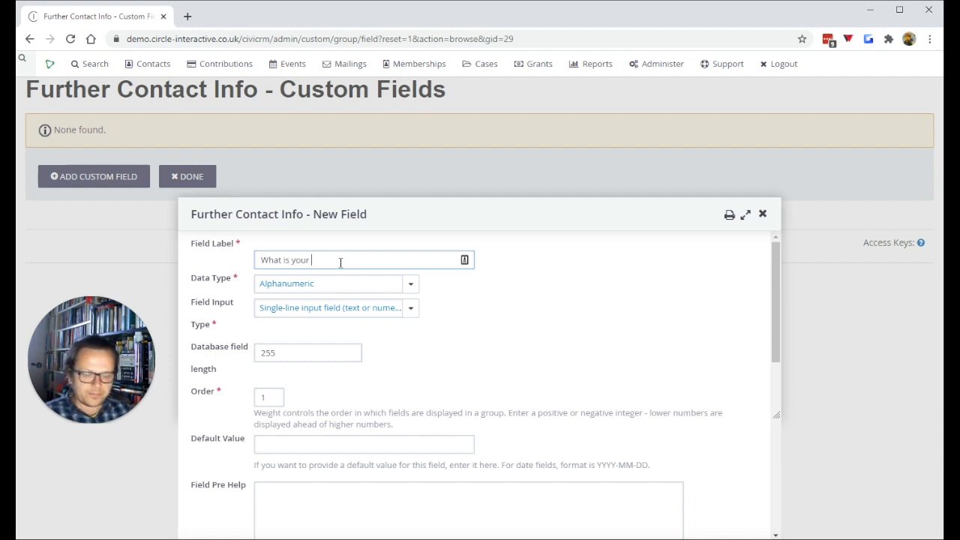
text(favo)
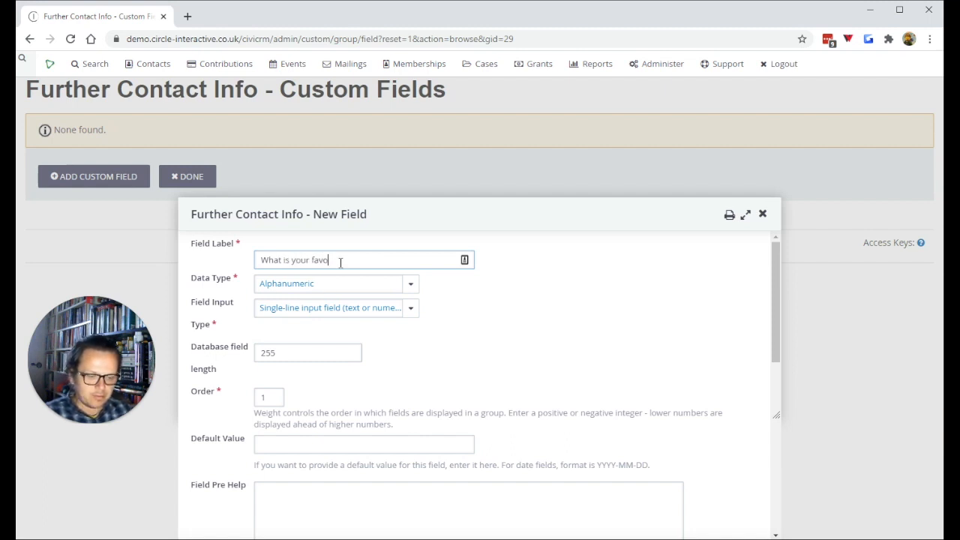
text(urite T)
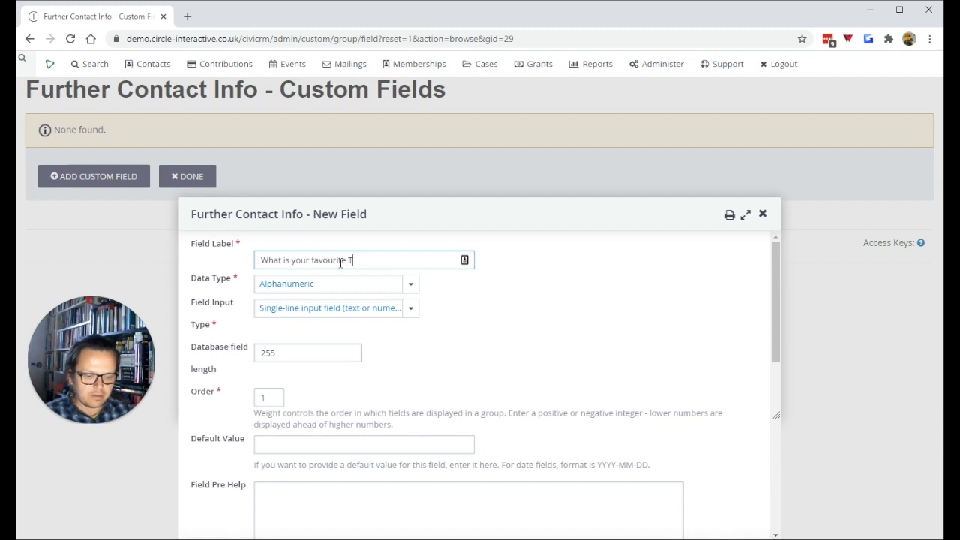
text(V Programme)
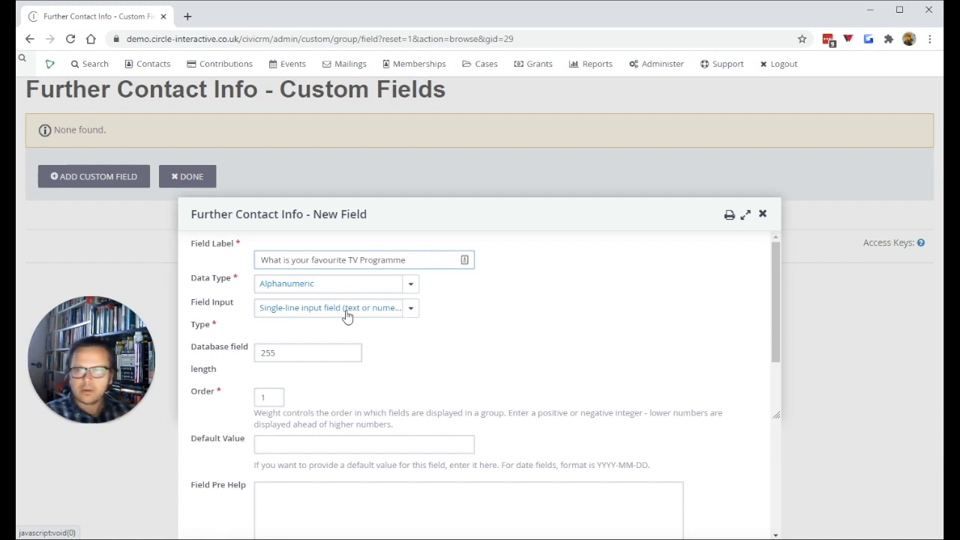
- Review the available field input types and set the database field length to 100
click(347, 309)
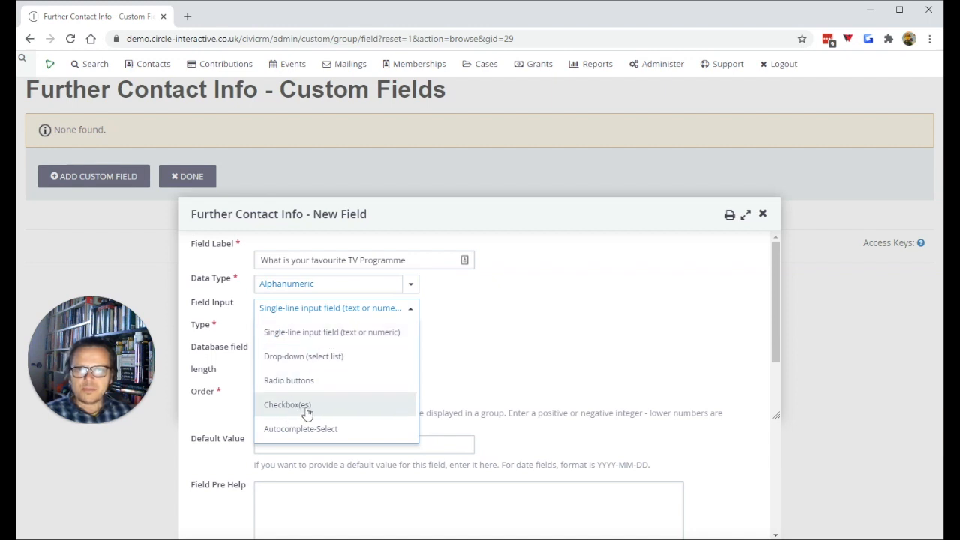
click(457, 396)
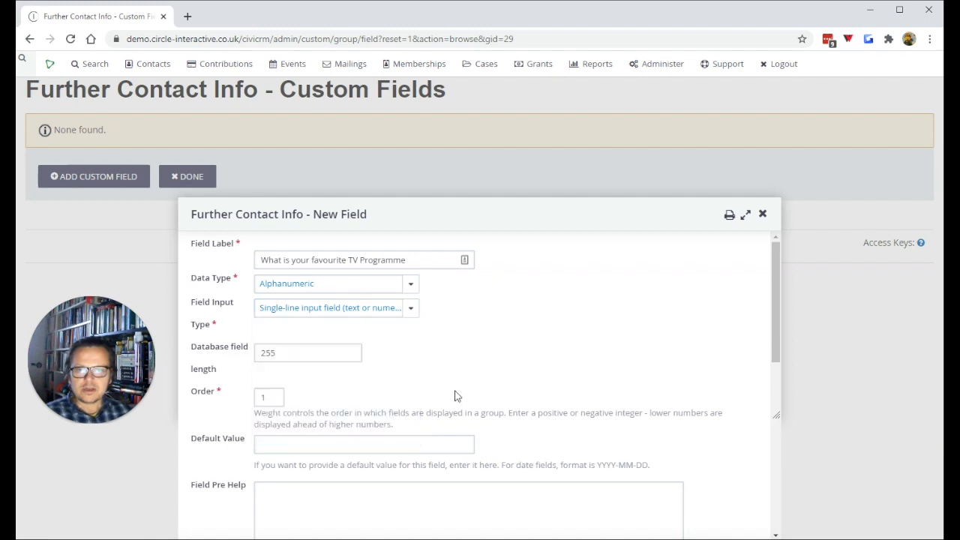
click(318, 353)
drag(318, 352, 254, 352)
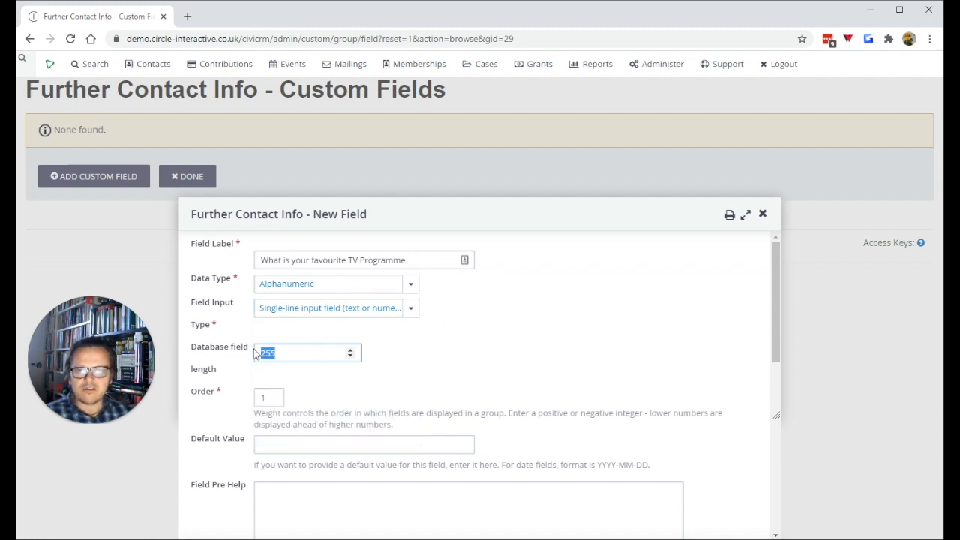
text(100)
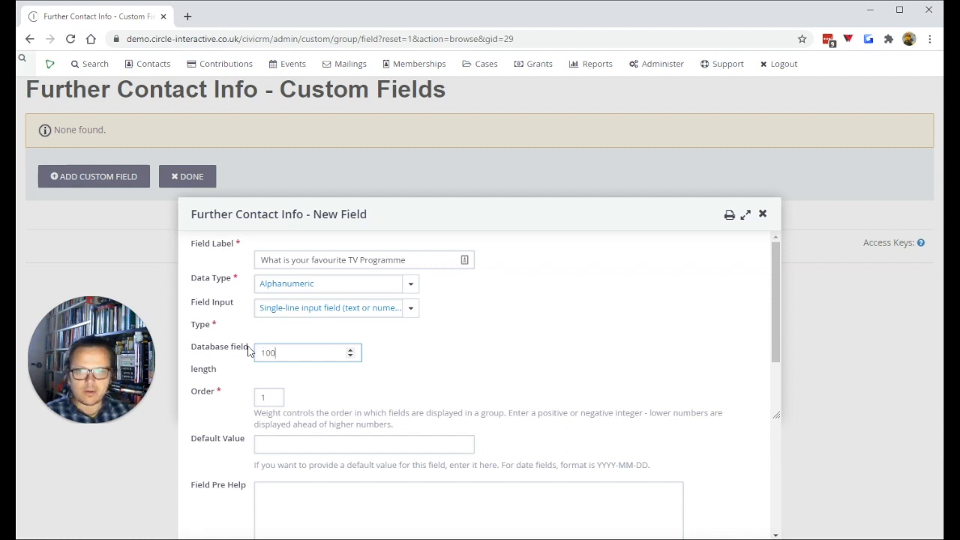
click(515, 364)
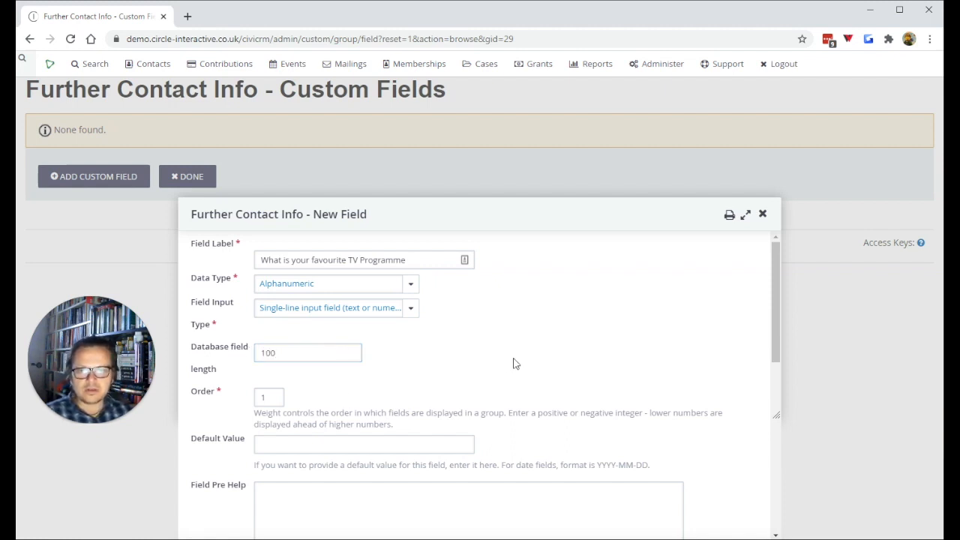
- Enter "Appears on the page next to the field" as the Field Pre Help text
scroll(515, 364, down, 2)
click(414, 313)
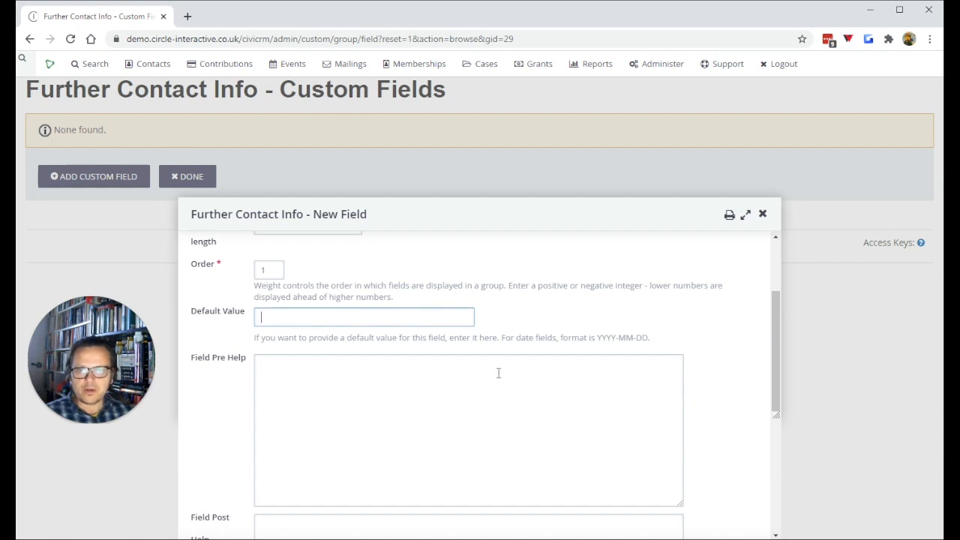
scroll(498, 373, down, 3)
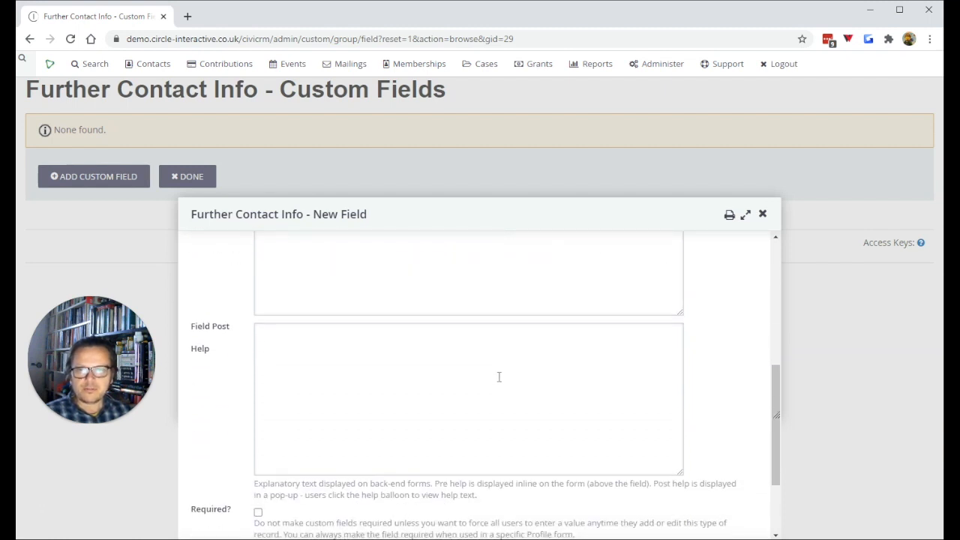
scroll(499, 378, up, 1)
scroll(500, 371, up, 1)
click(502, 370)
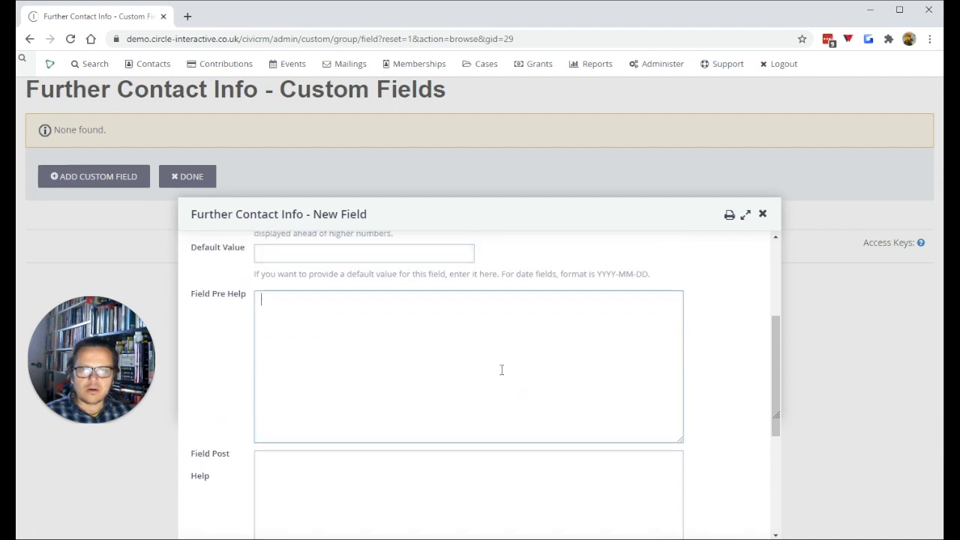
text(App)
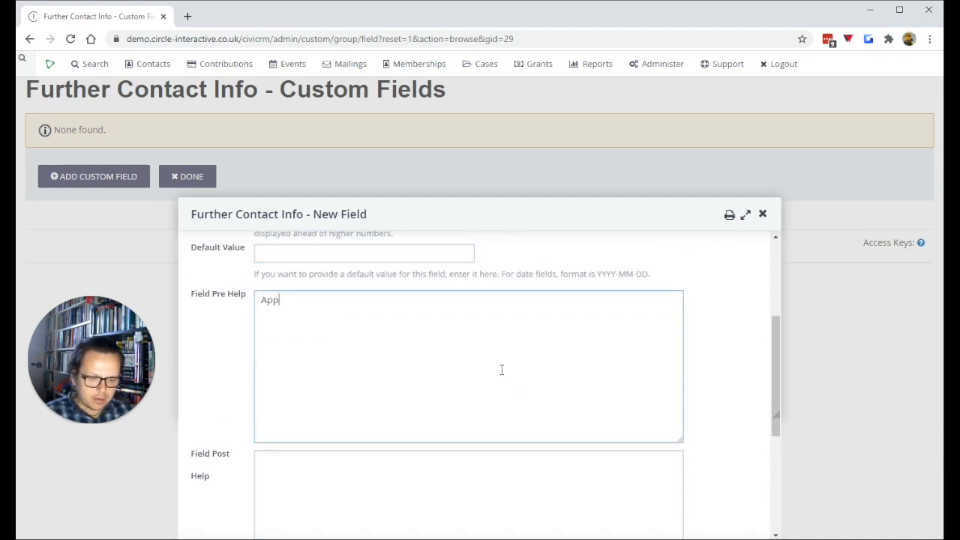
text(ears o)
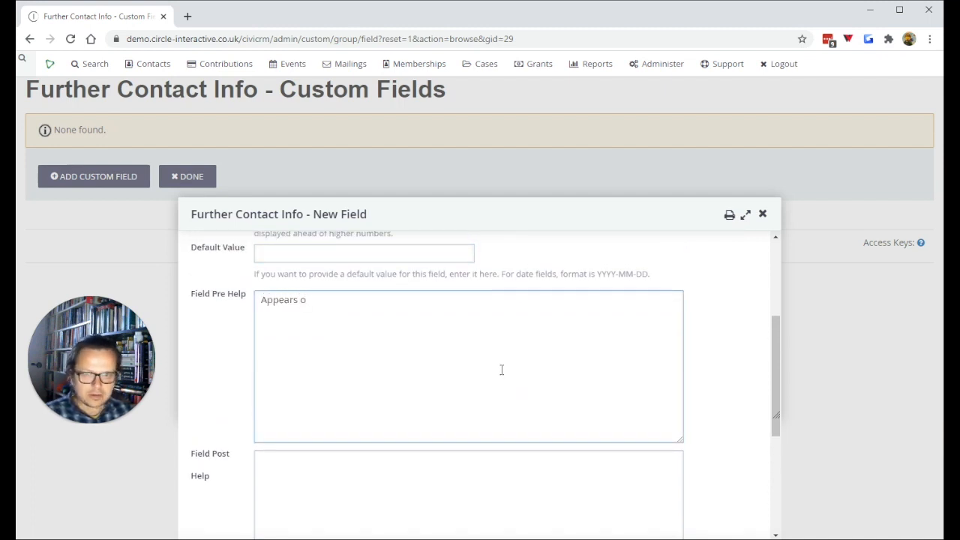
text(n the sa)
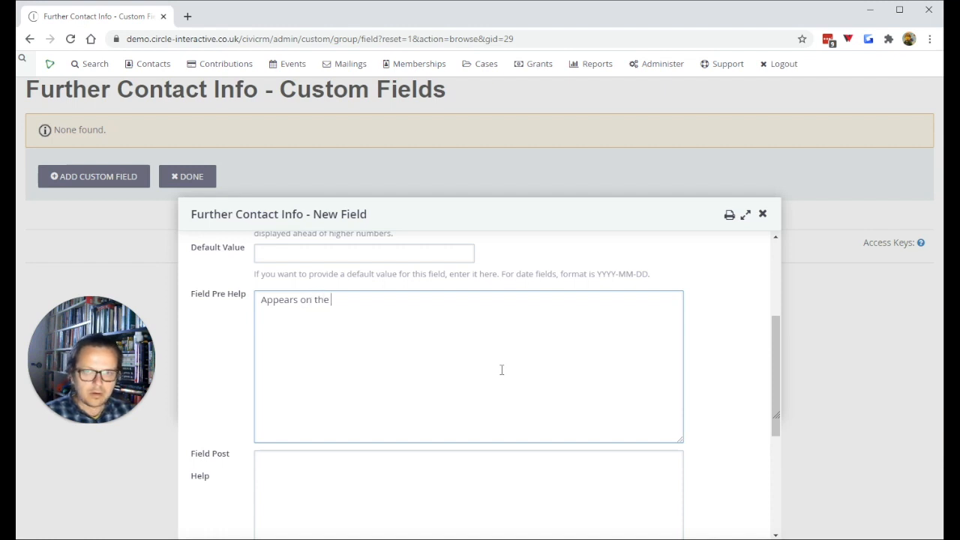
key(BackSpace)
key(BackSpace)
text(page )
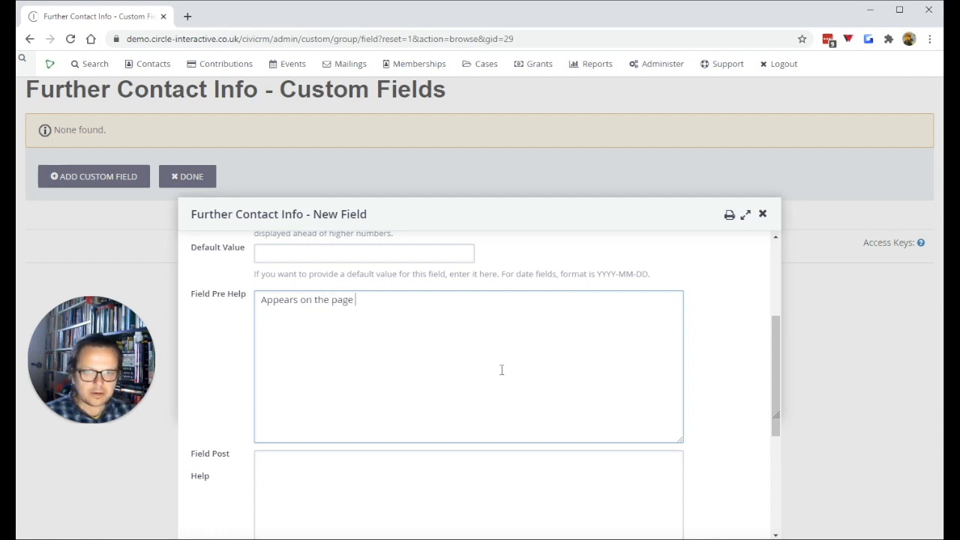
text(next to the )
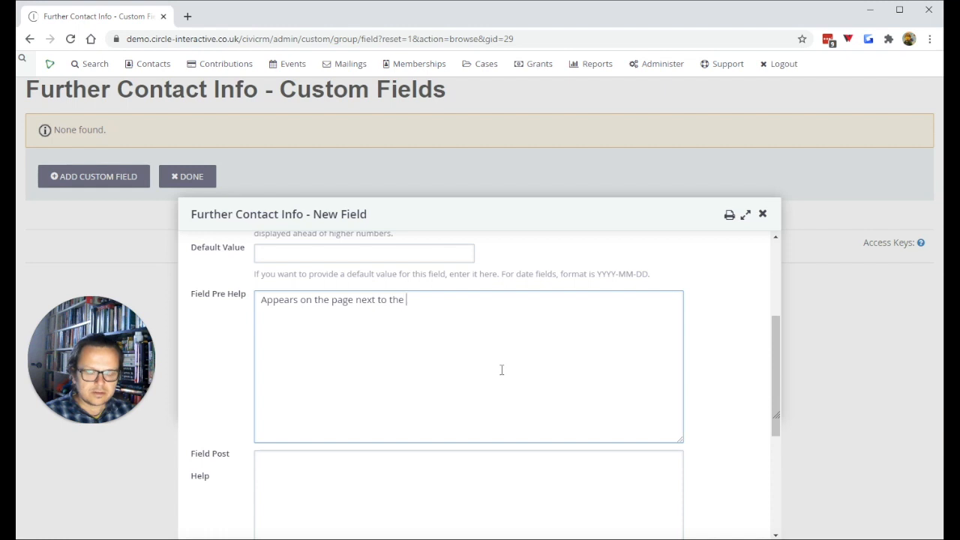
text(field)
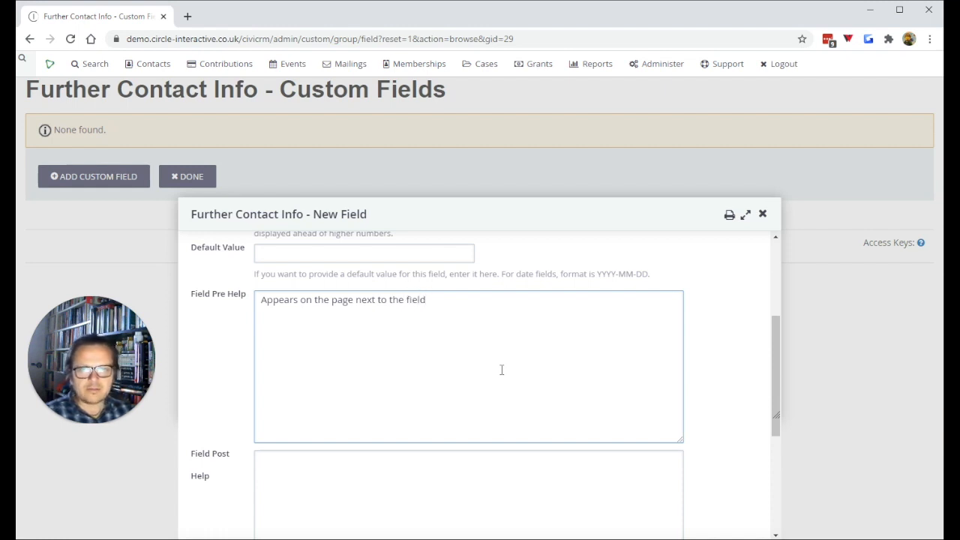
- Enter "Post help appears as a pop up" as the Field Post Help text
click(453, 463)
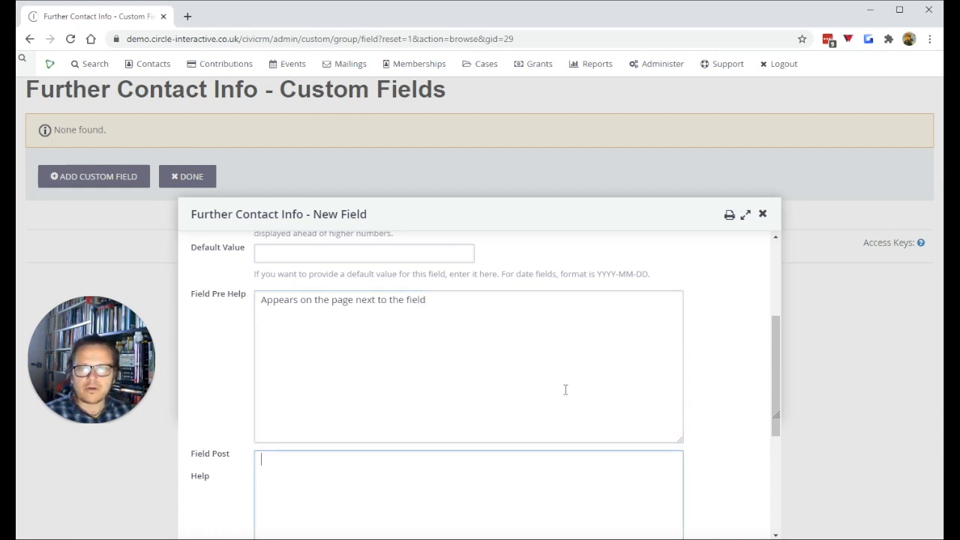
scroll(482, 443, down, 1)
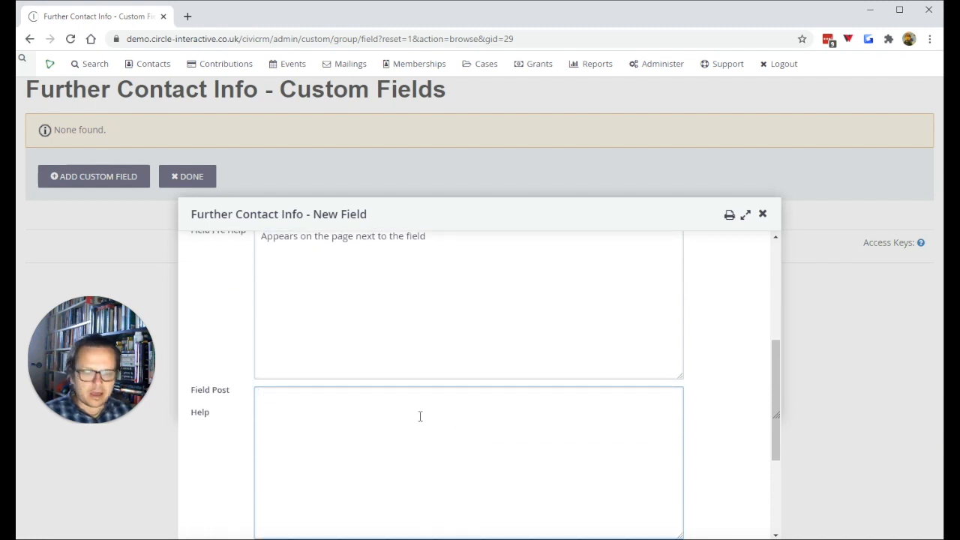
text(Pos)
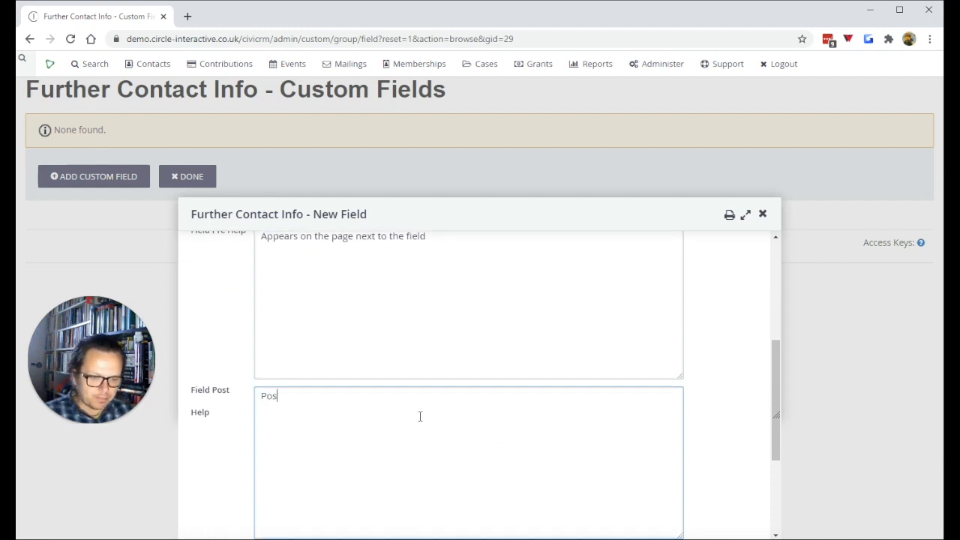
text(t help a)
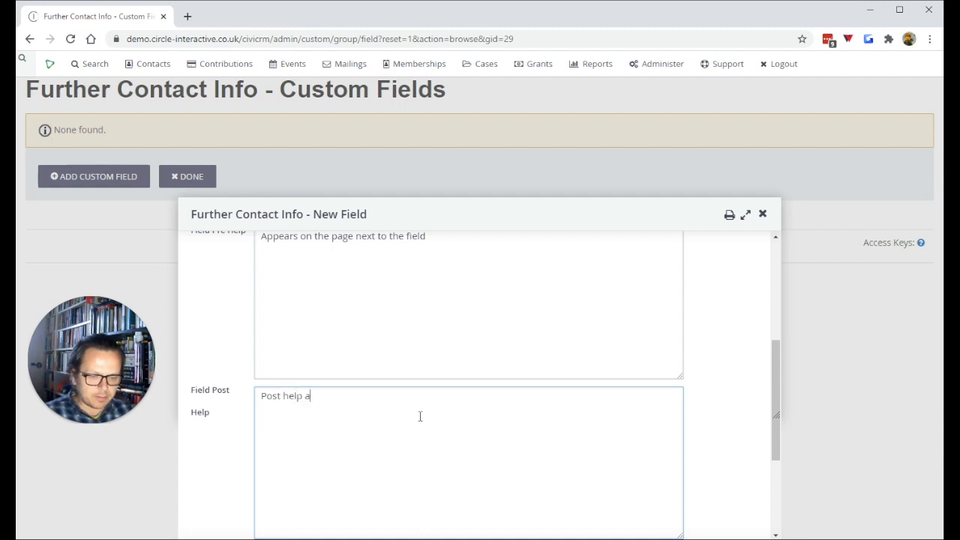
text(ppears as a)
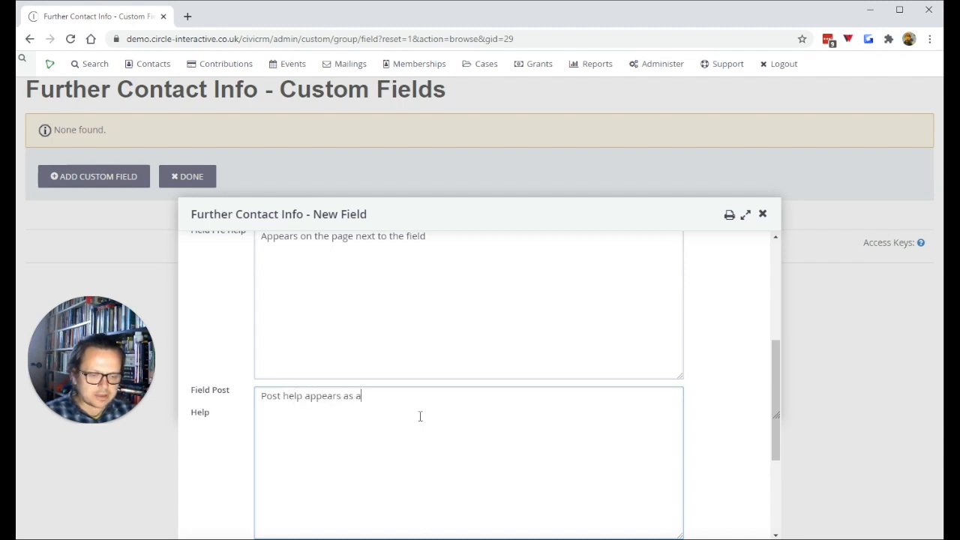
text( pop up)
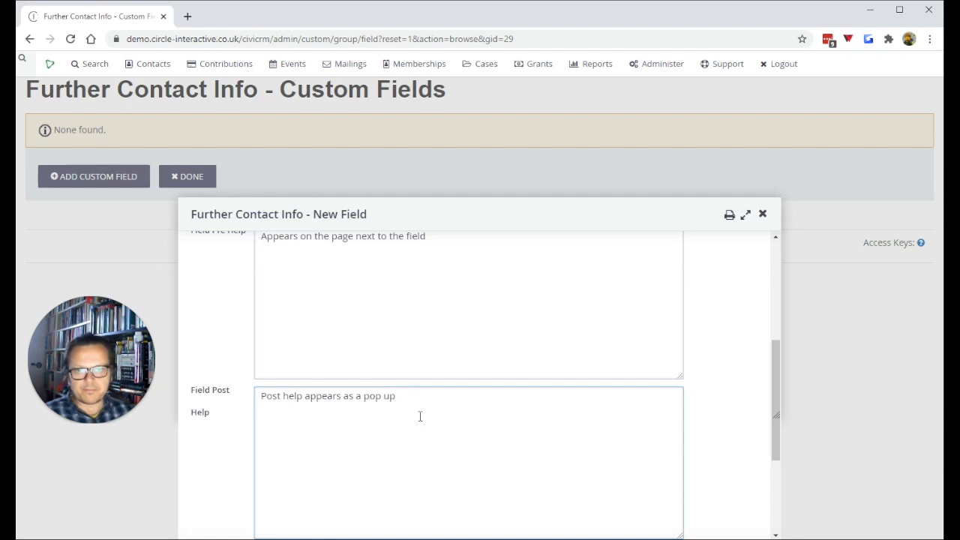
- Make the new field searchable, save it and finish editing the Further Contact Info fields
scroll(420, 417, down, 3)
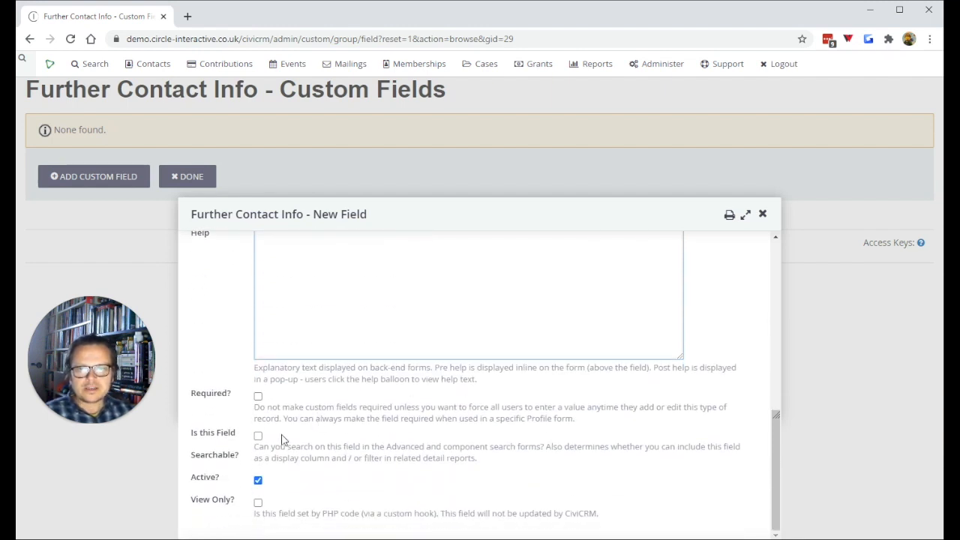
click(260, 437)
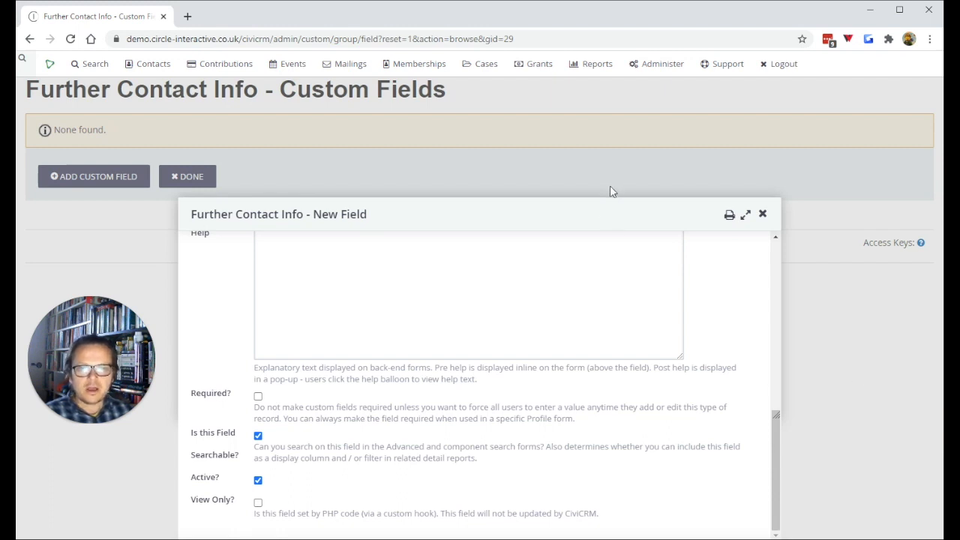
drag(594, 213, 574, 104)
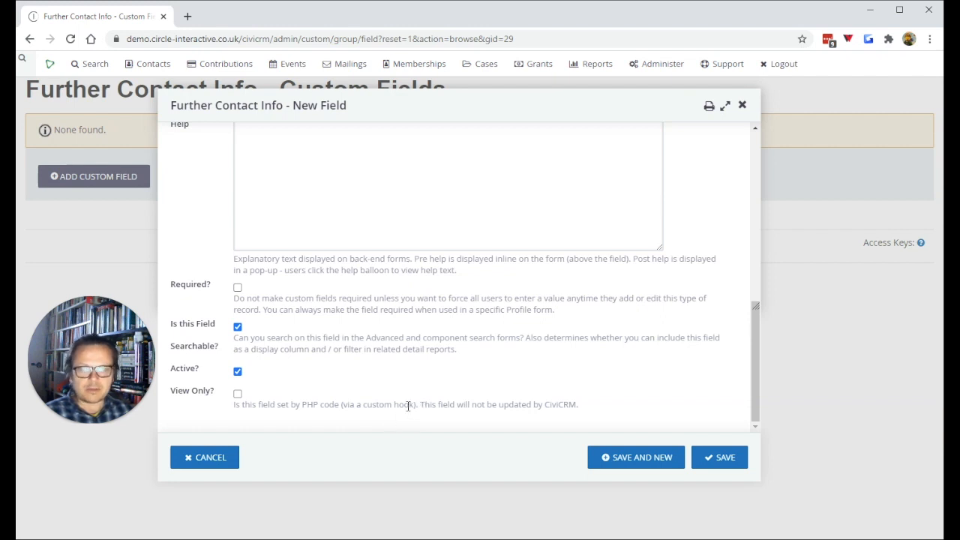
click(718, 459)
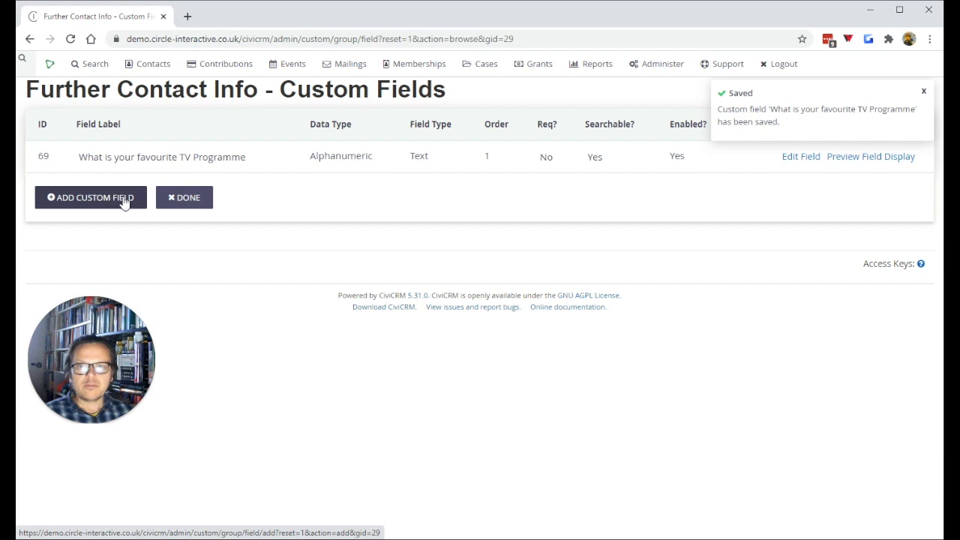
click(183, 199)
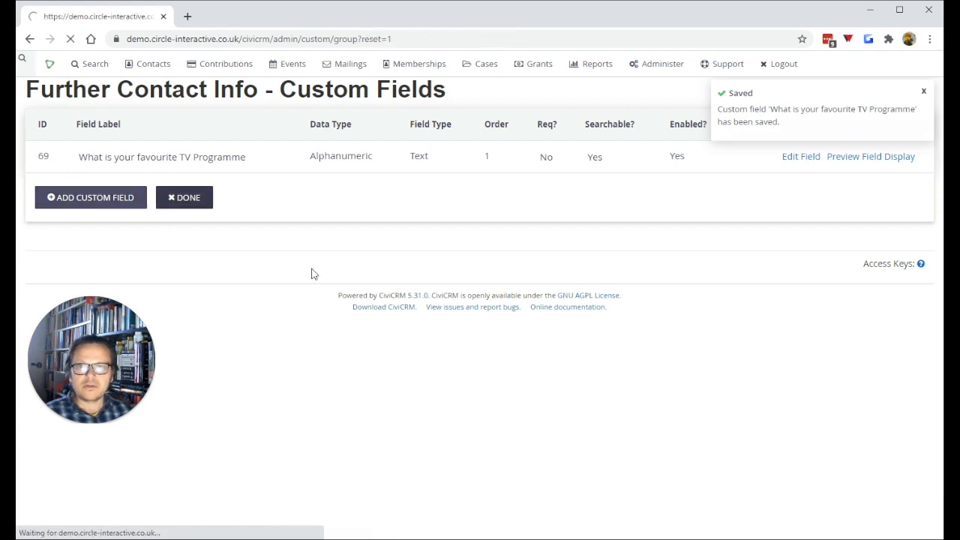
- Search for the individual contact by surname and open their record at the Further Contact Info section
click(22, 58)
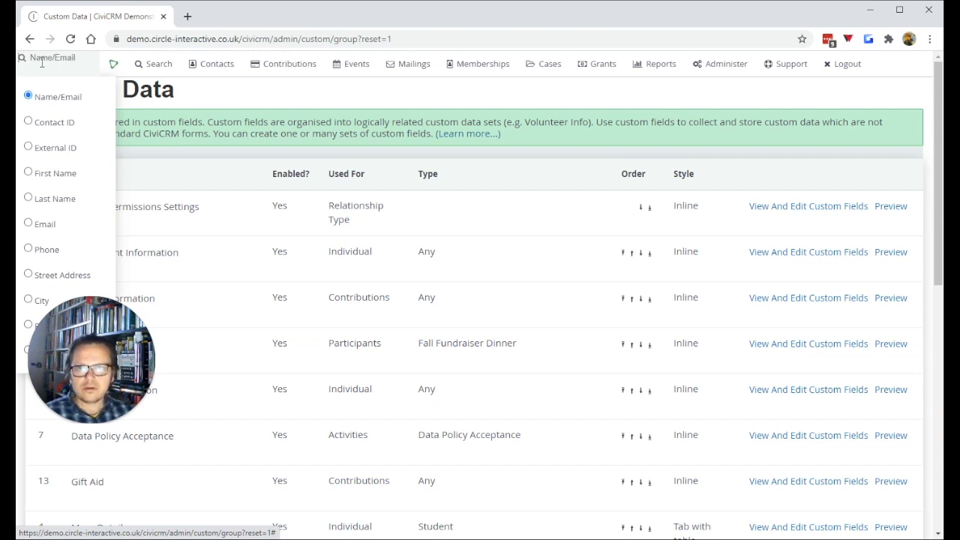
text(almond)
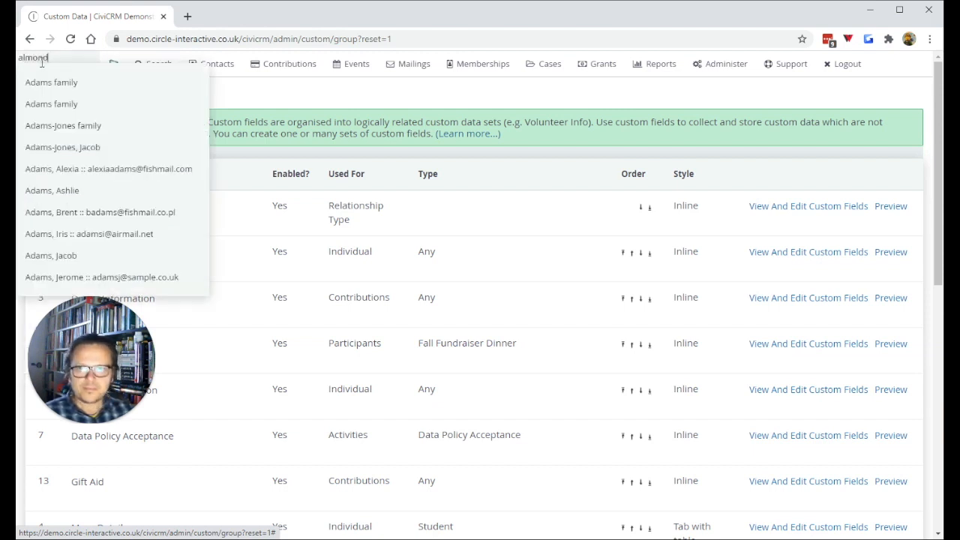
click(46, 79)
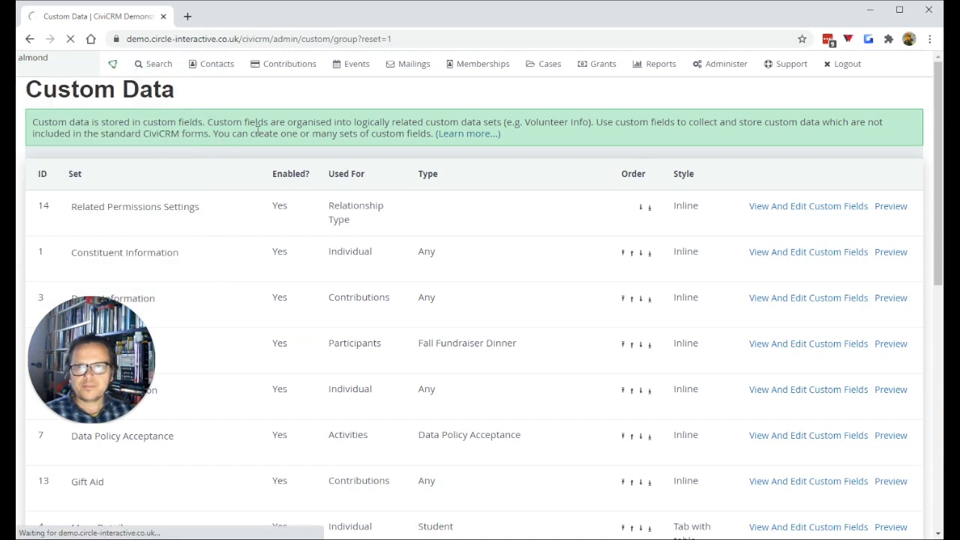
scroll(354, 233, down, 3)
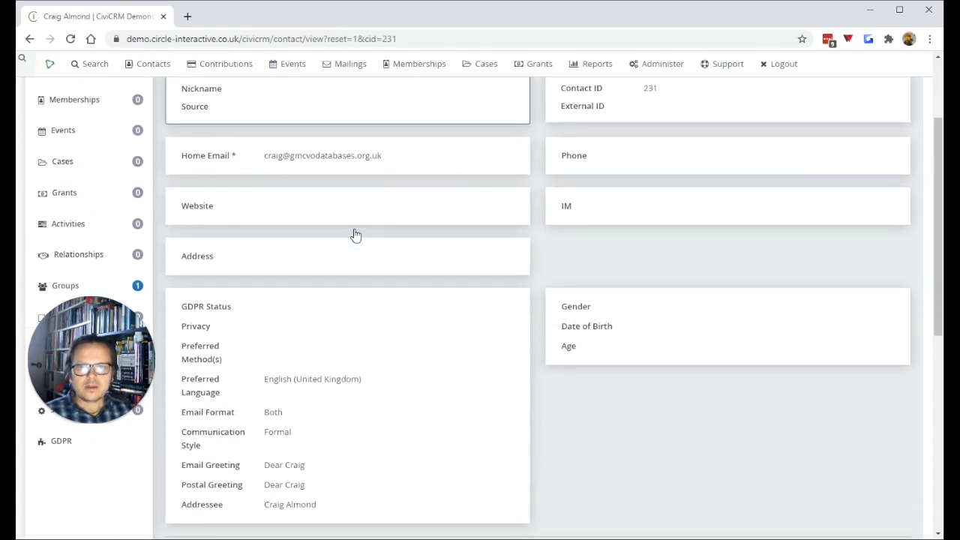
scroll(355, 236, down, 2)
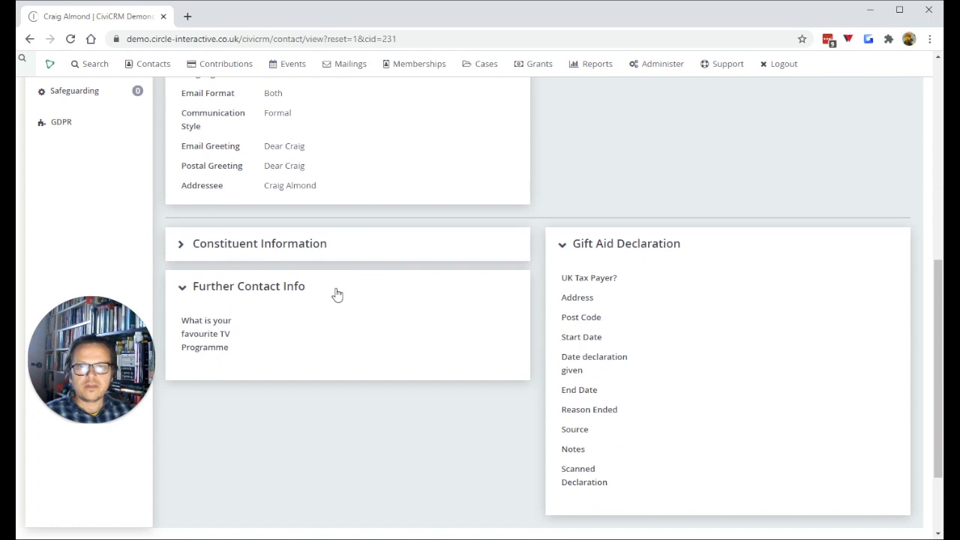
click(335, 293)
click(333, 294)
- Set the contact's answer to "What is your favourite TV Programme" to "Doctor Who" and save it
mouse_move(293, 335)
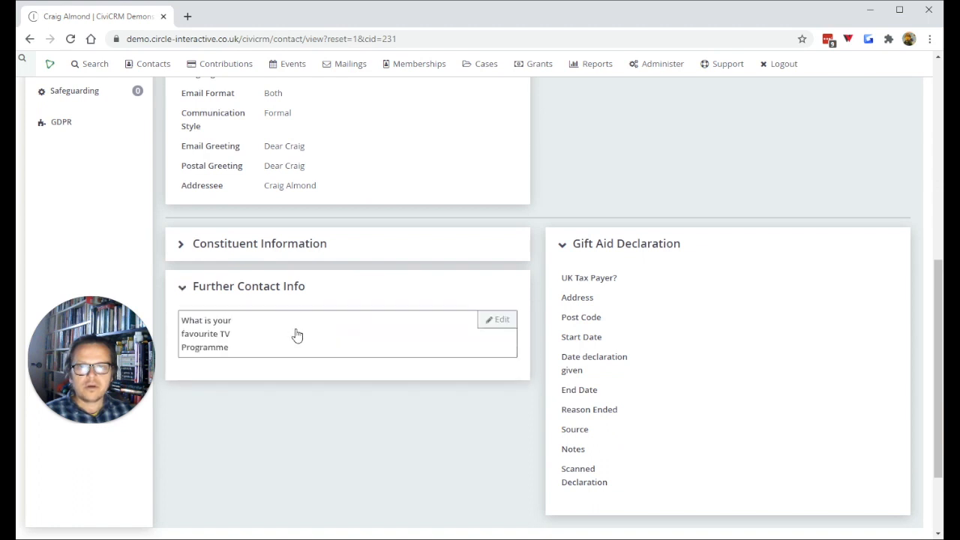
click(500, 318)
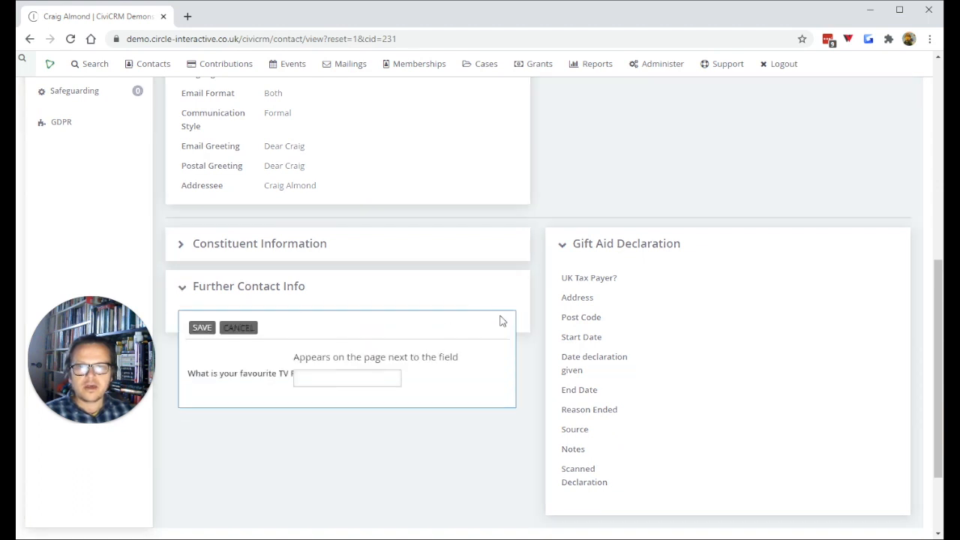
click(318, 380)
text(Doctor Who)
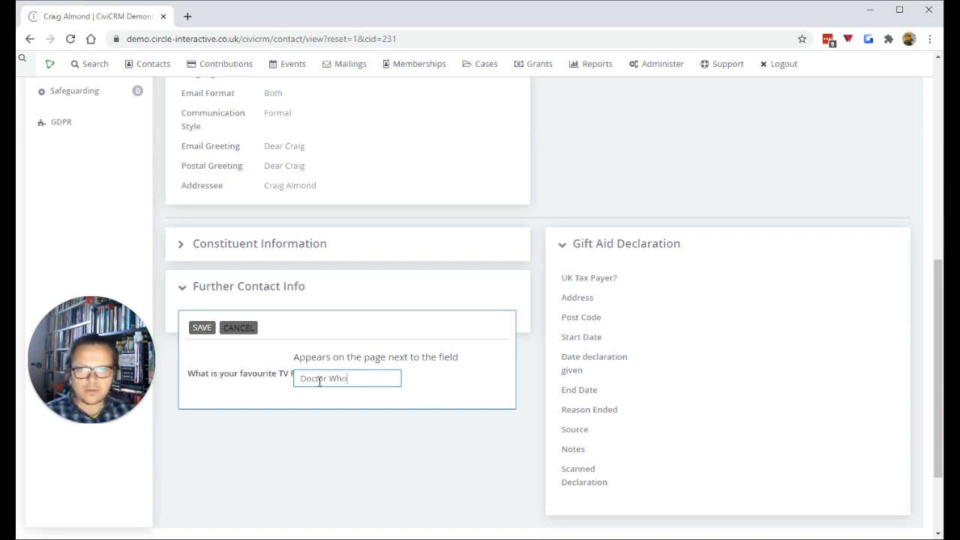
click(202, 327)
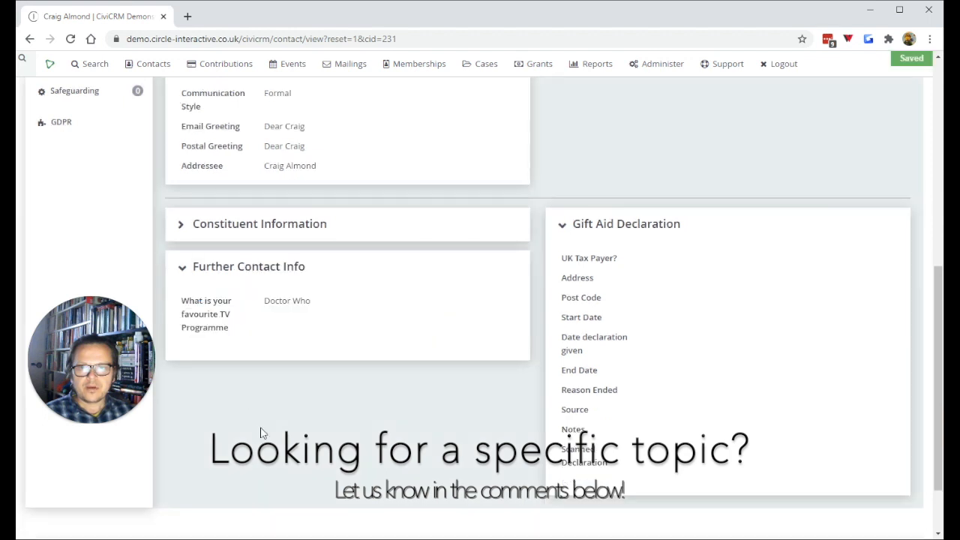